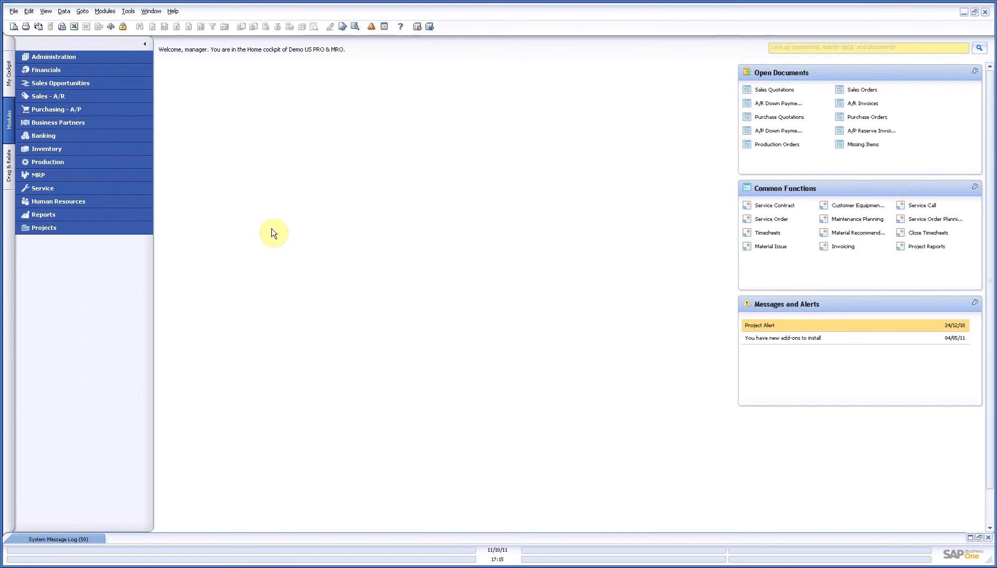
Open Project Master Data and load the 90047 Project Madrid record, status 20 - Order.
left_click(120, 229)
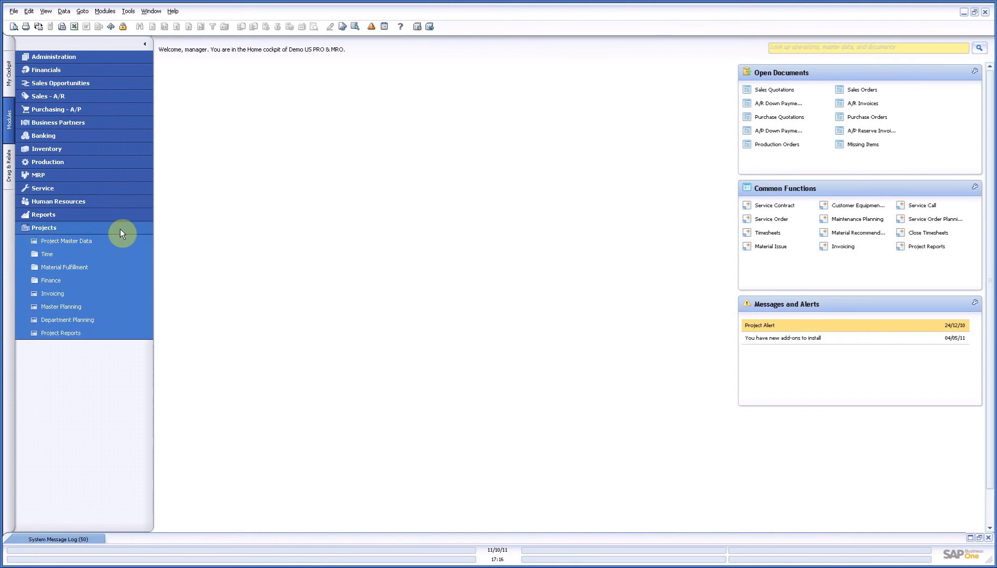
left_click(68, 241)
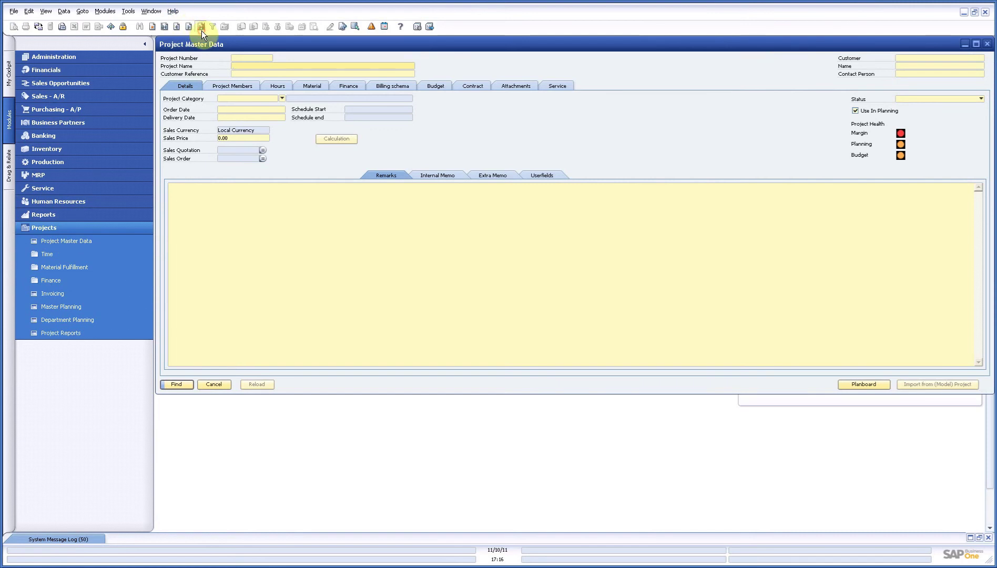
left_click(202, 30)
left_click(237, 240)
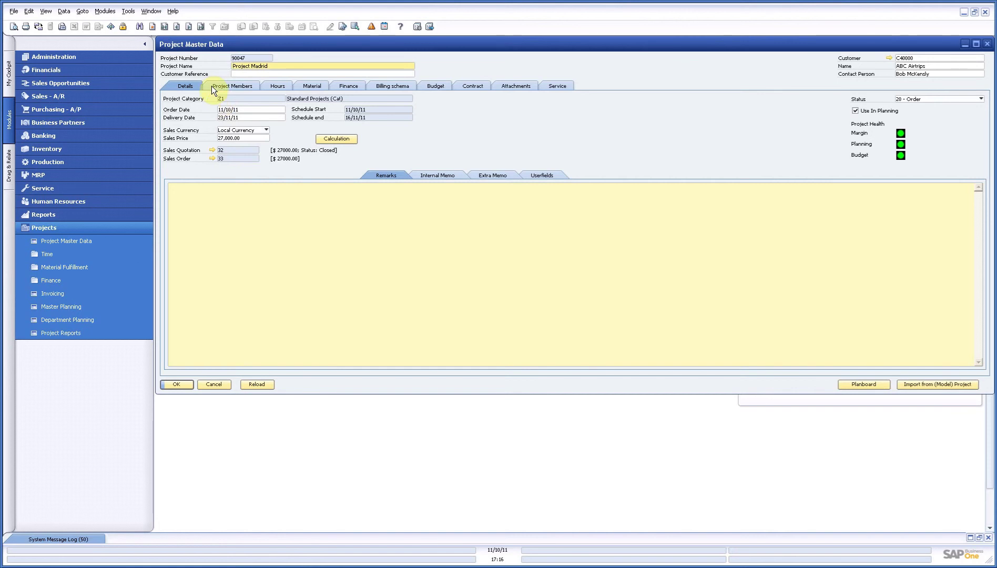
Display Project Madrid's billing schema and inspect its rows' type, milestone text and send date.
left_click(393, 86)
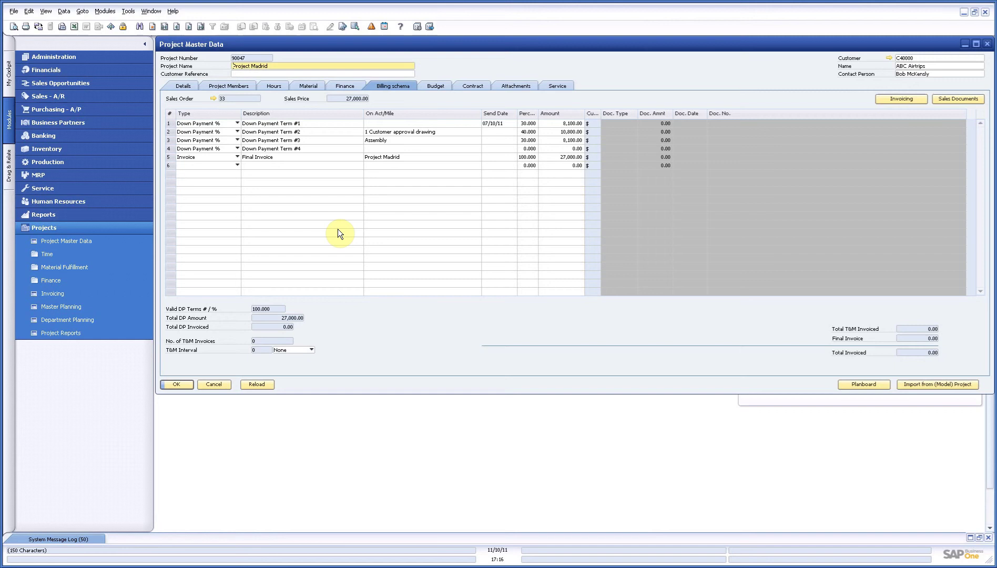
left_click(237, 165)
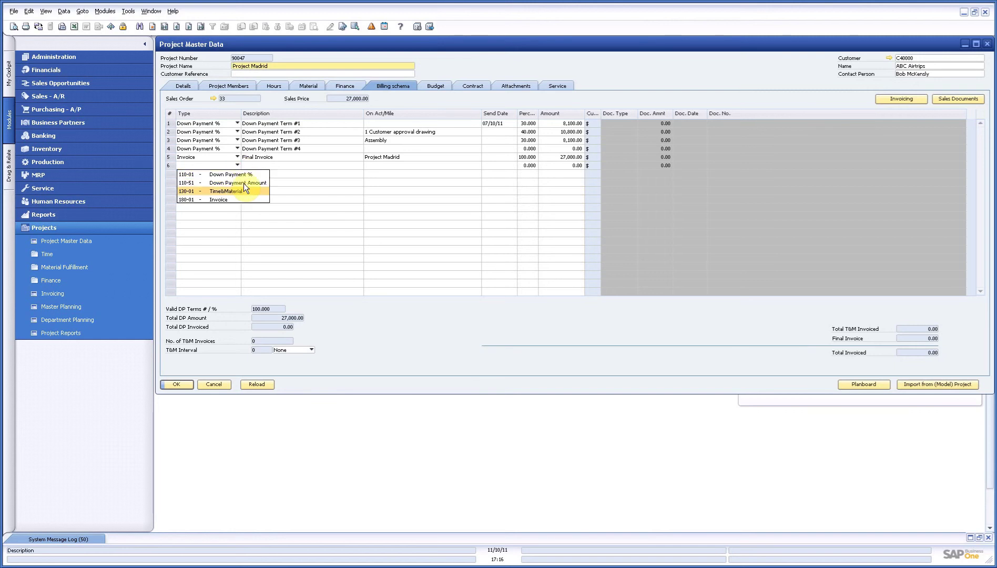
key("Escape")
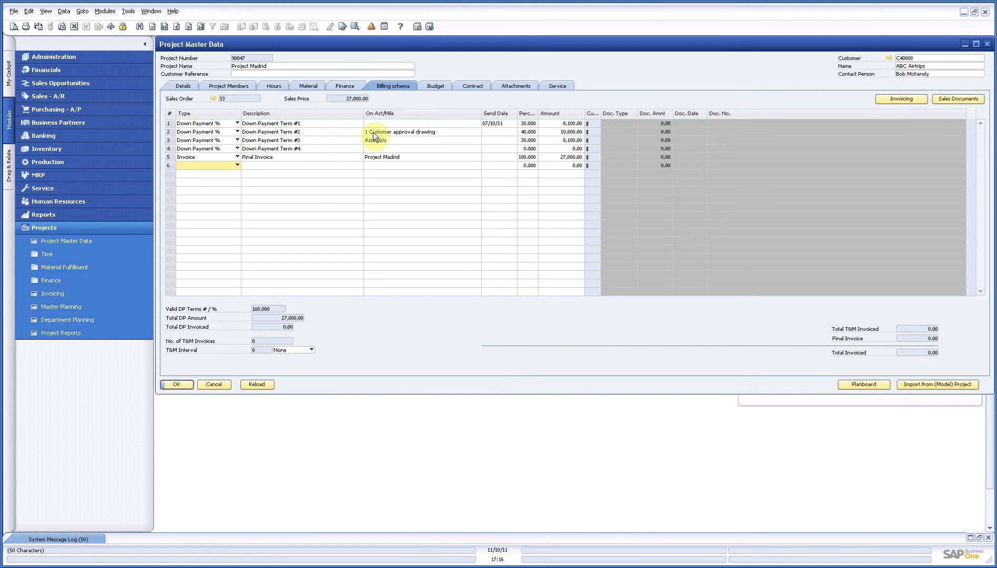
left_click(397, 131)
left_click_drag(367, 131, 438, 130)
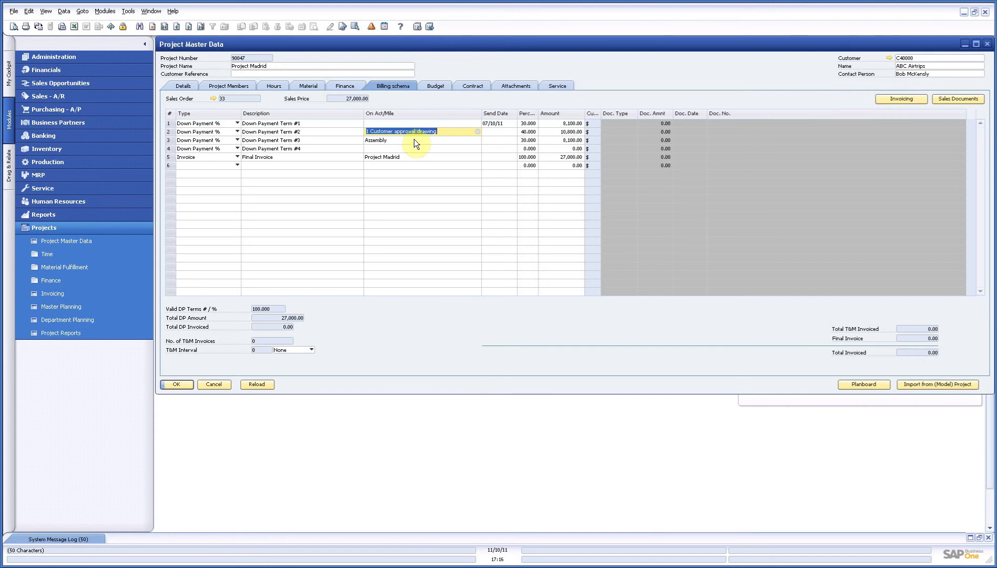
left_click(499, 125)
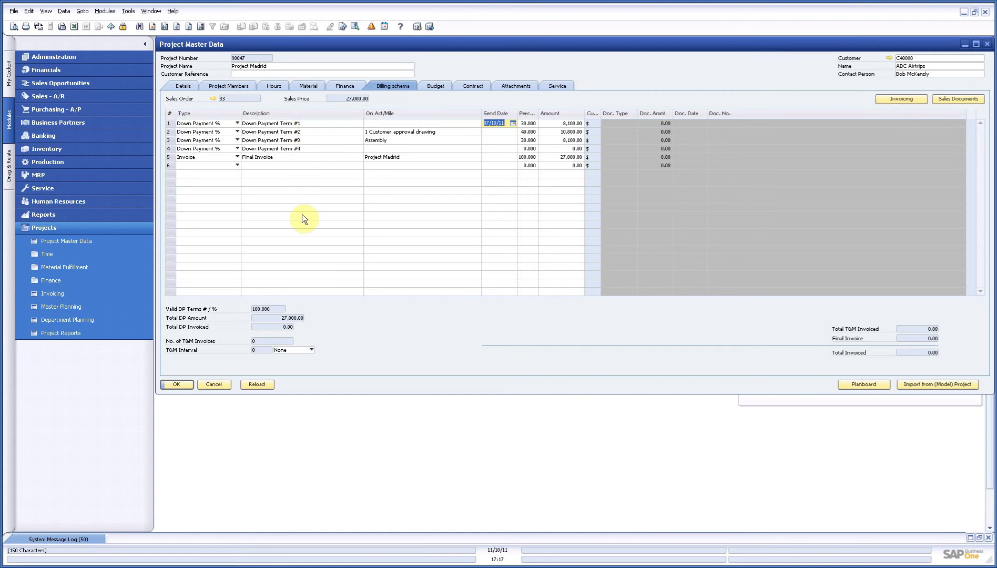
Invoice Down Payment Term #1, creating the 8,100.00 down-payment invoice 40.
left_click(905, 99)
key("Return")
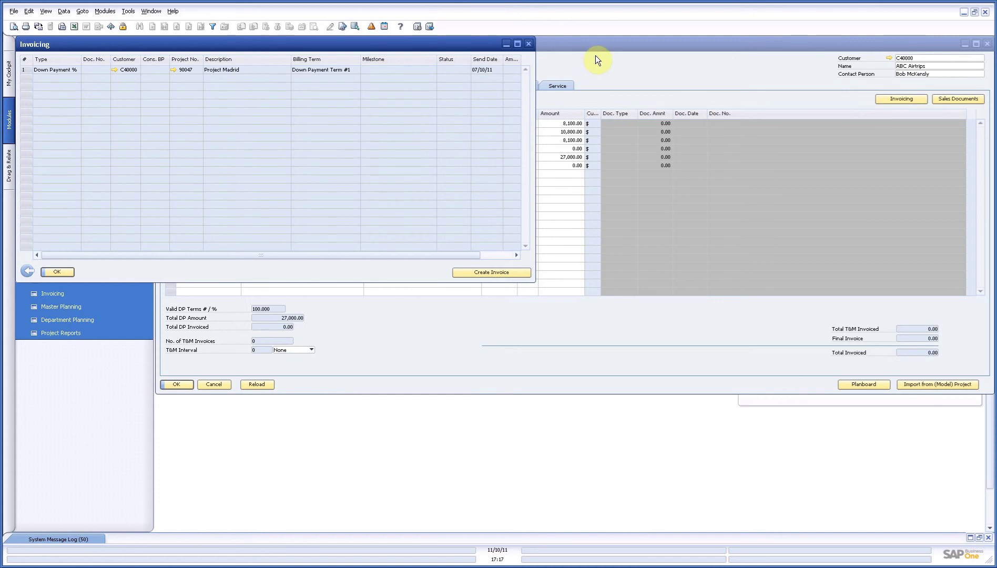
left_click(28, 69)
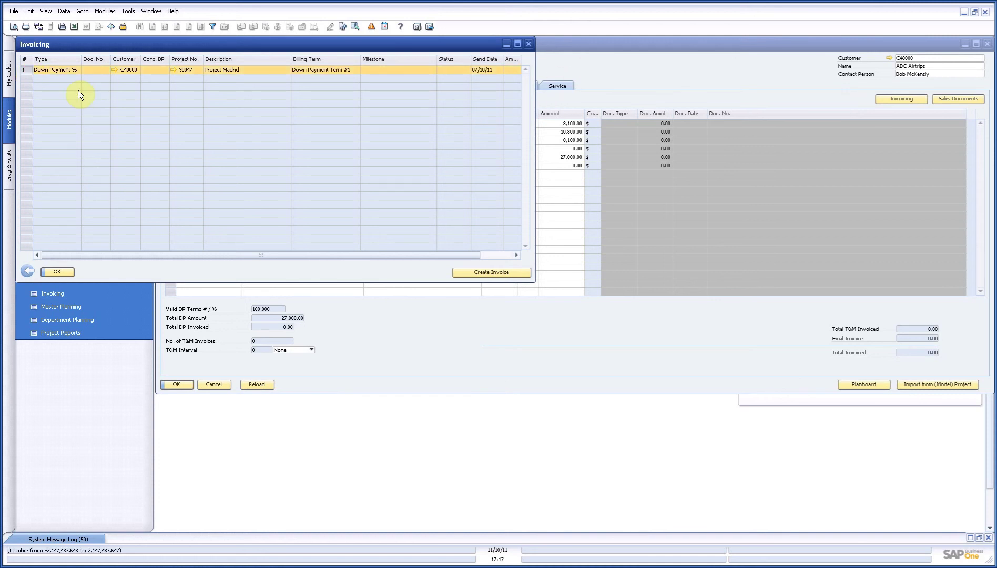
left_click(476, 272)
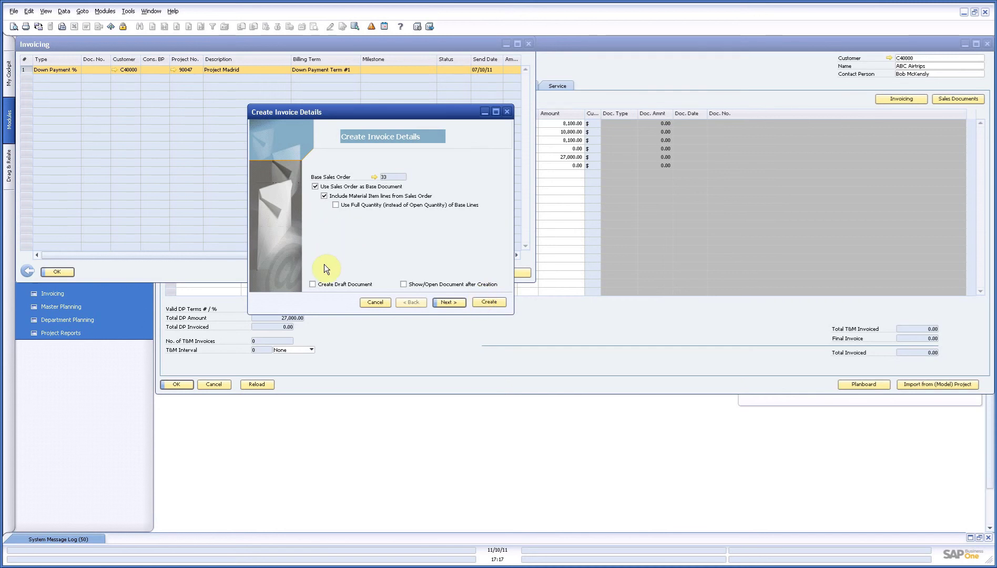
left_click(450, 304)
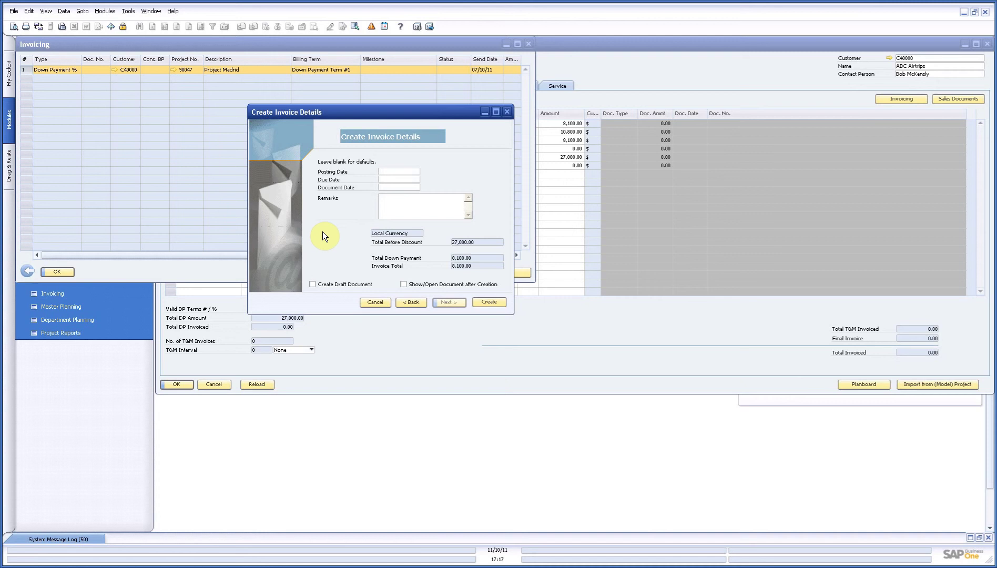
left_click(490, 299)
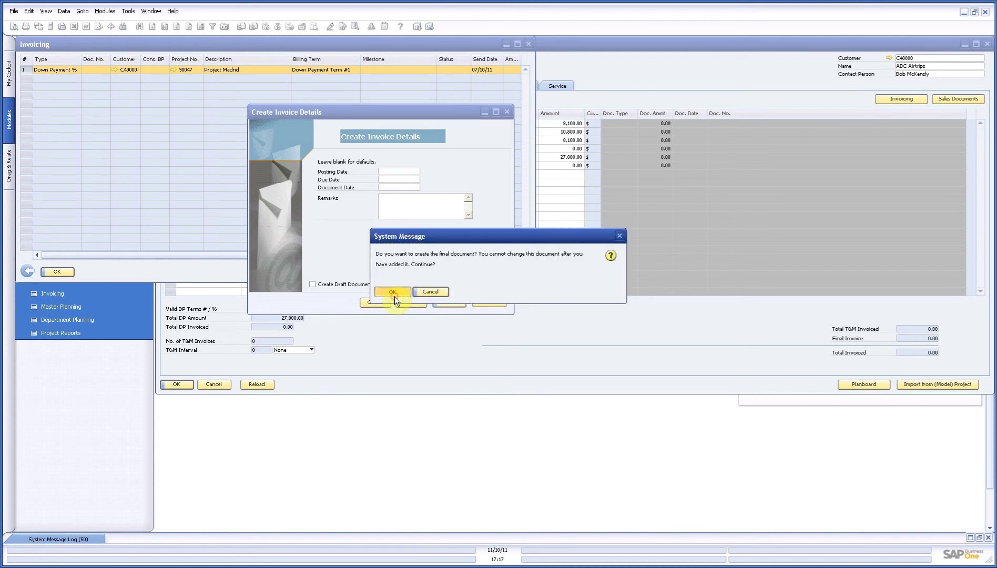
left_click(394, 293)
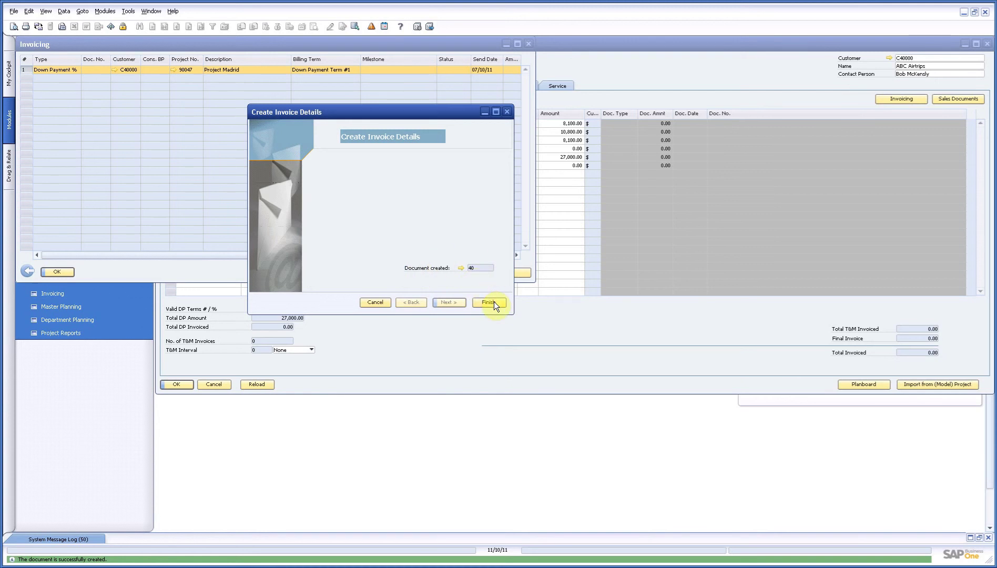
Finish invoicing, reload the project, and review linked down-payment invoice 40 for 8,100.00.
left_click(493, 301)
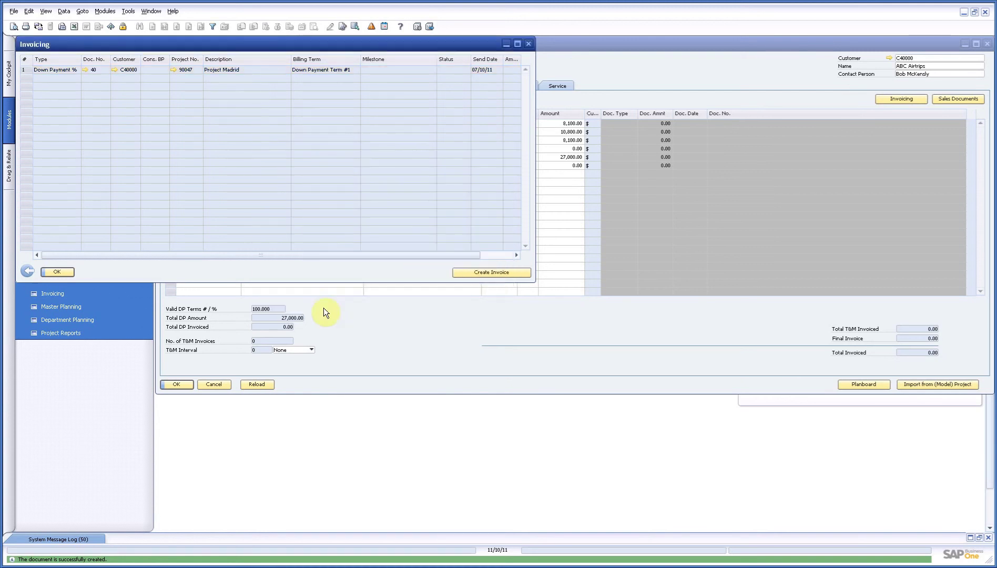
left_click(70, 270)
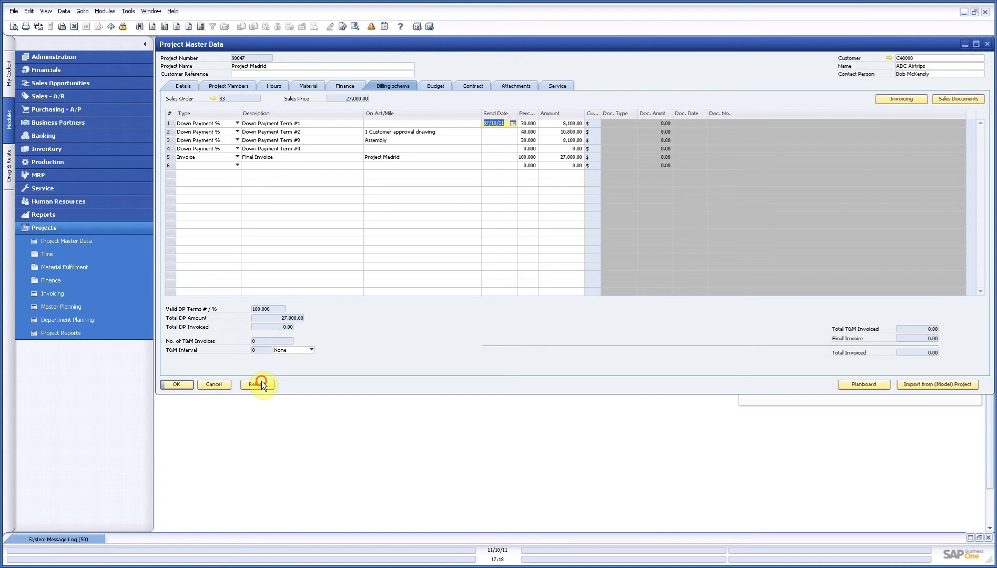
left_click(260, 384)
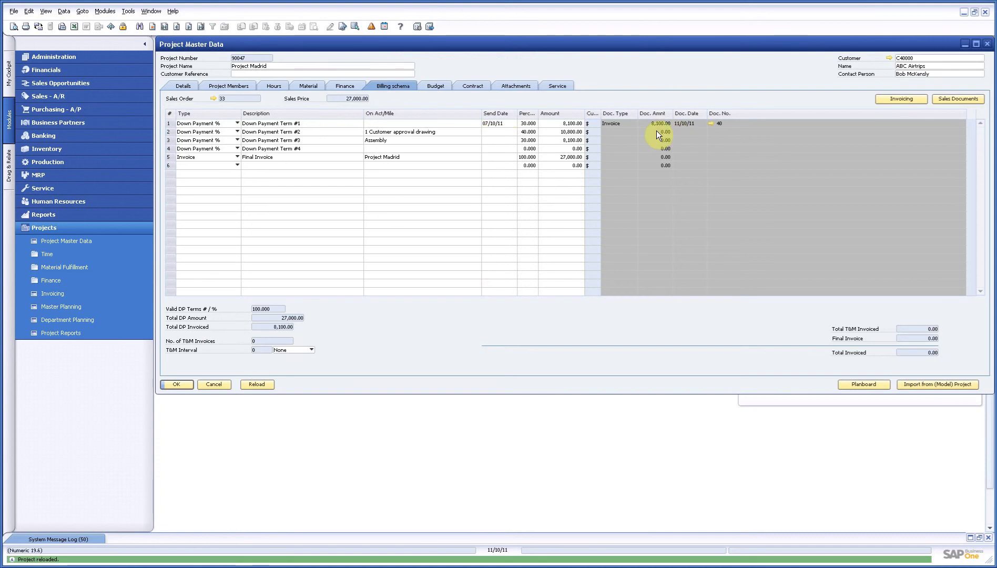
left_click(713, 124)
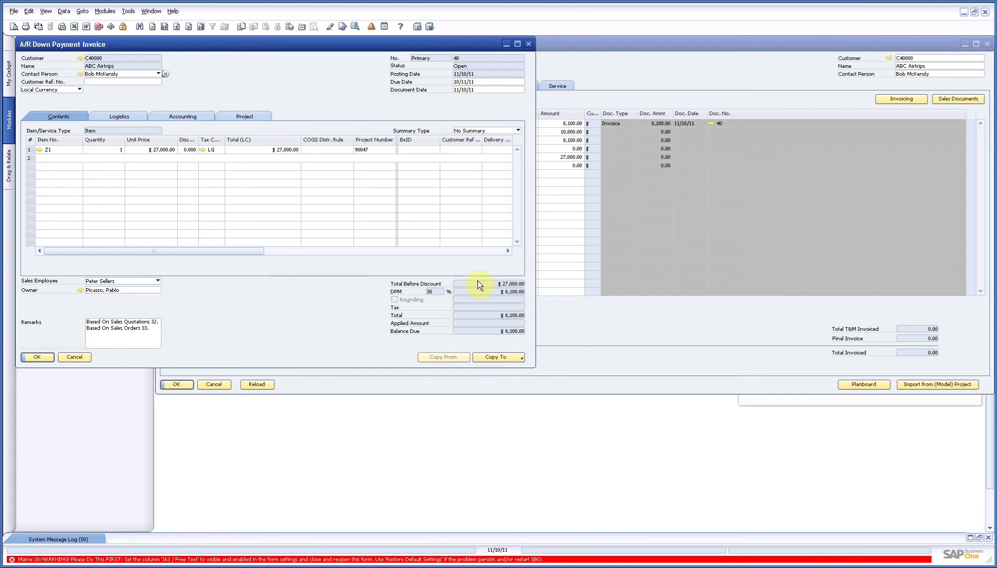
left_click(76, 357)
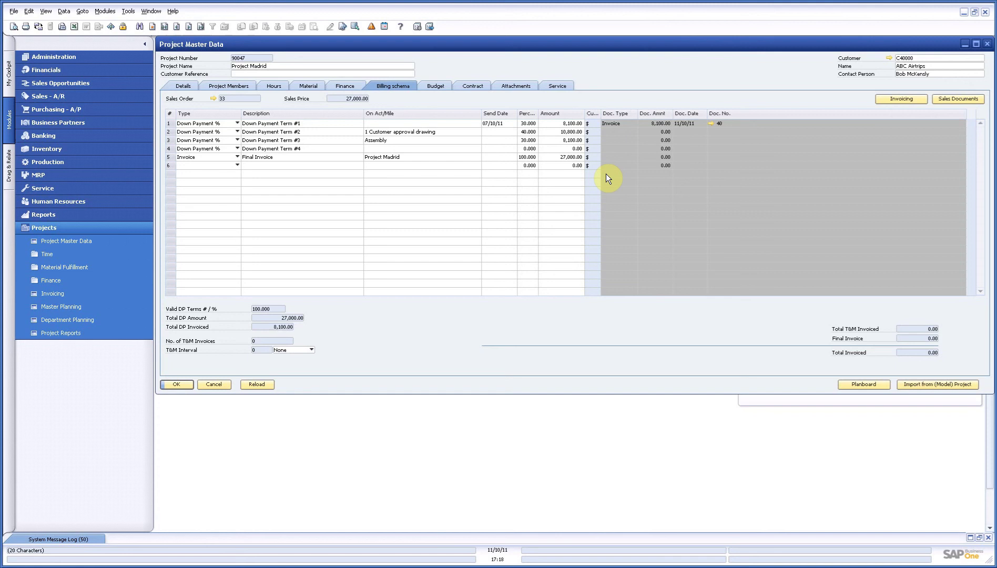
Run the R-100 Project master data report for 90047 - Project Madrid.
left_click(65, 333)
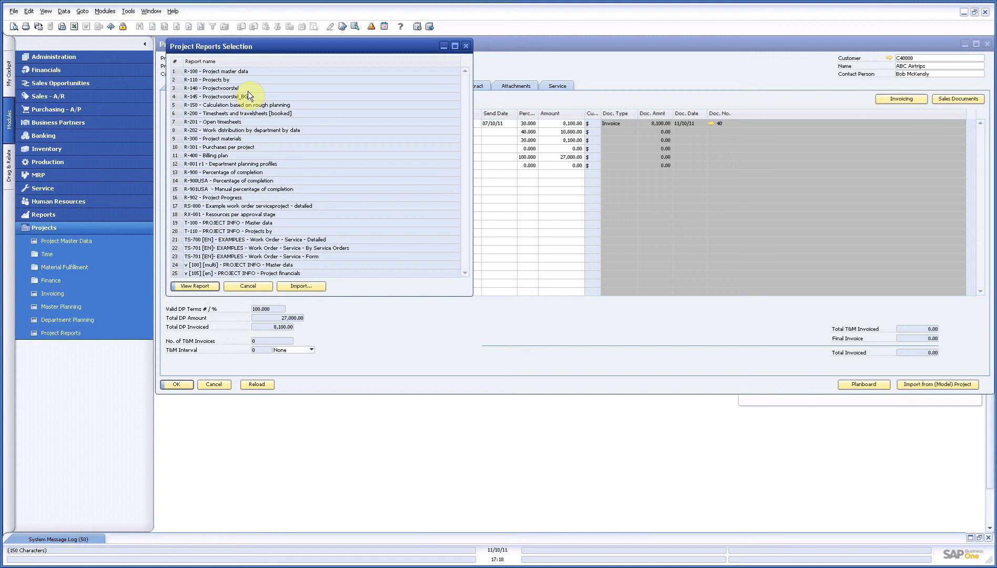
left_click(247, 74)
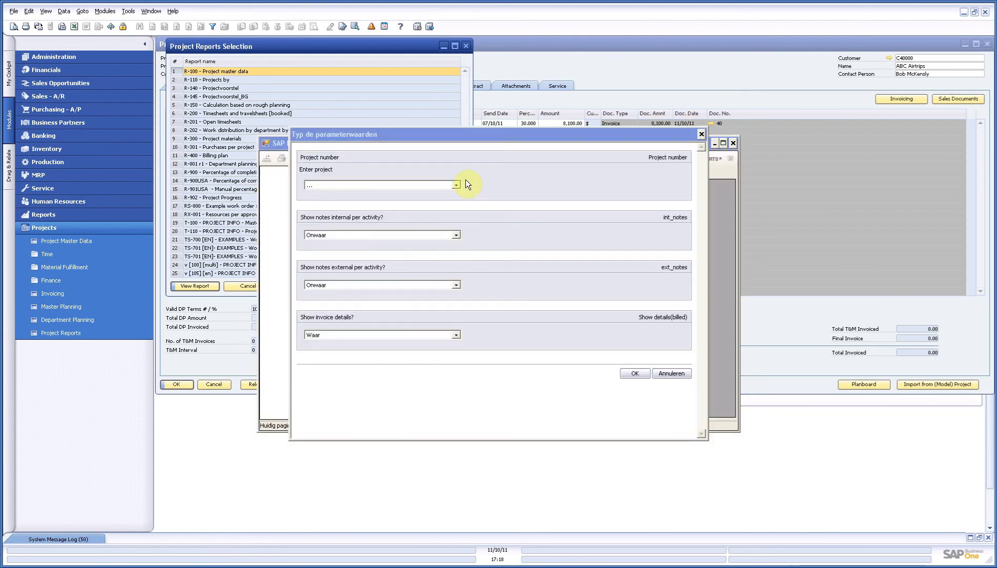
left_click(456, 185)
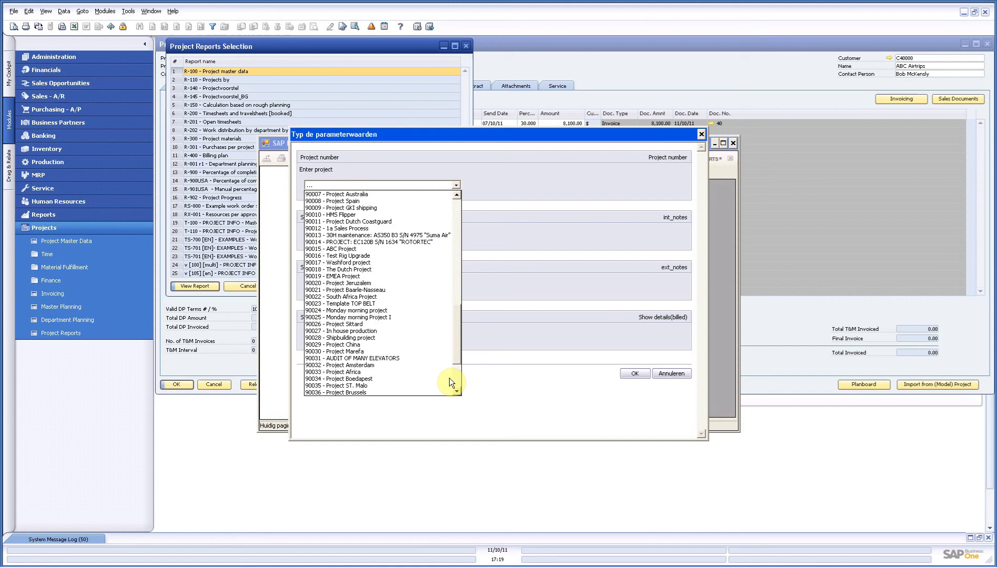
scroll(449, 377, "down", 4)
left_click(424, 391)
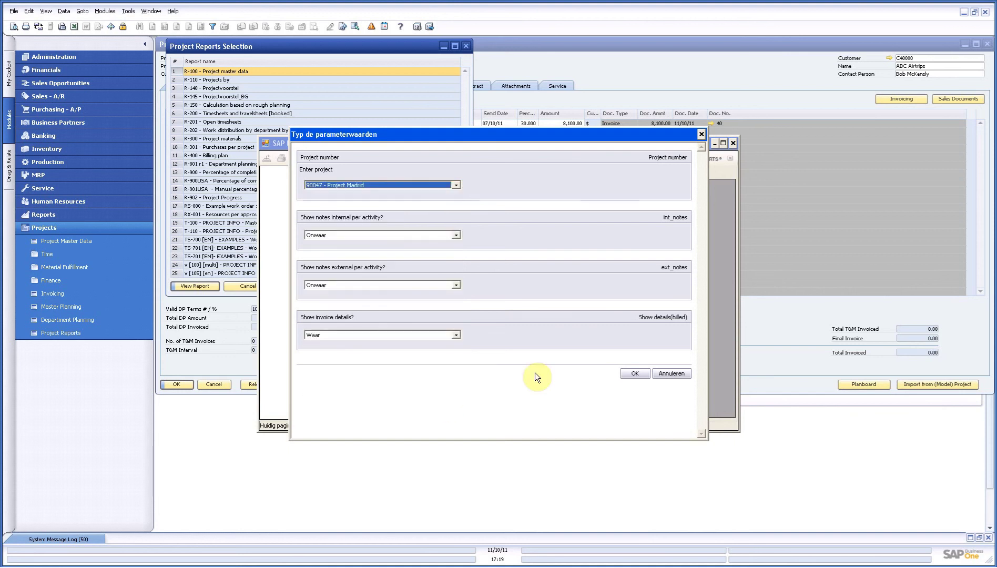
left_click(627, 371)
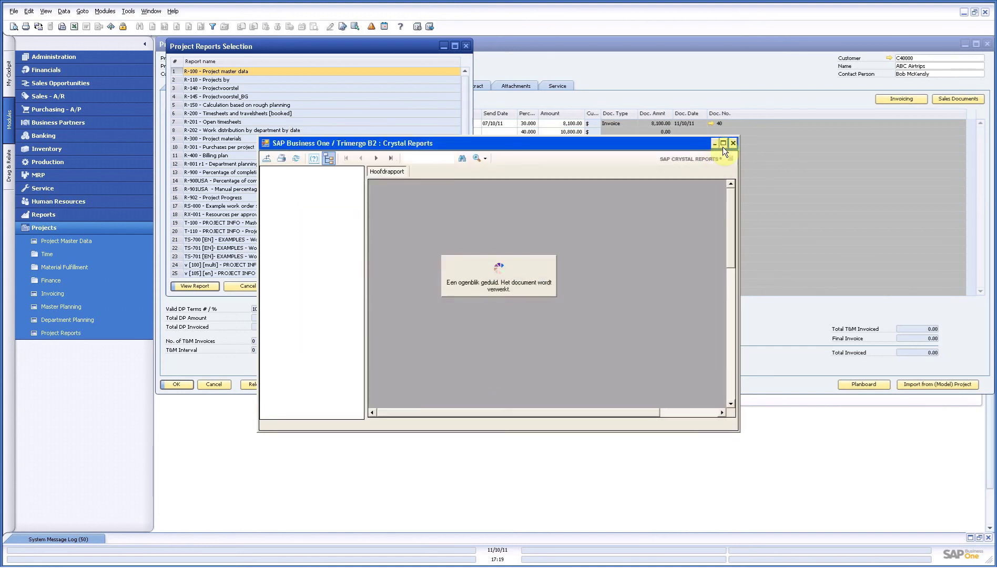
Maximize the project sheet, jump to its last revenues page showing down payment 40, then close it.
left_click(723, 143)
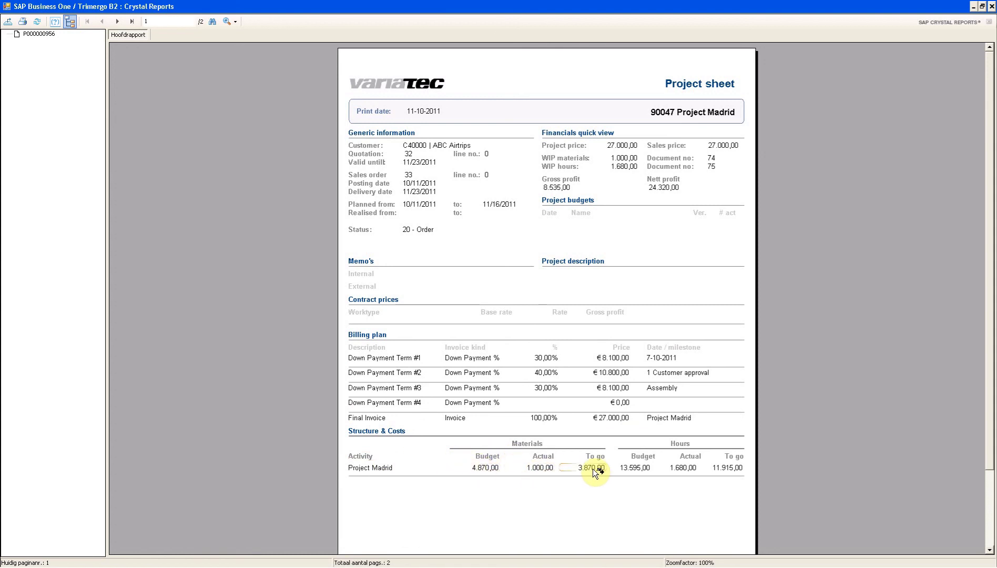
left_click(131, 21)
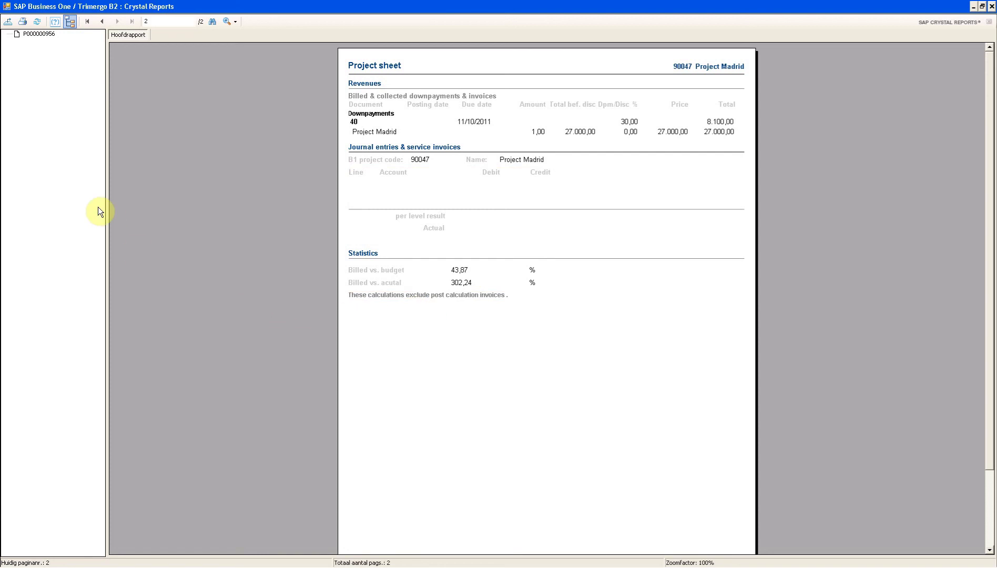
left_click(992, 7)
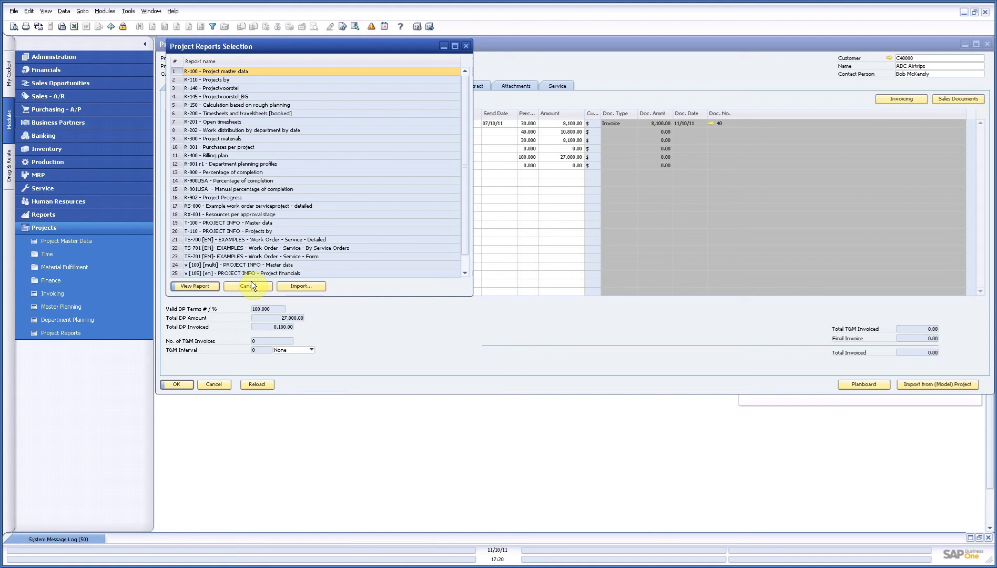
Cancel the Project Reports Selection and bring Project Madrid's Project Master Data forward.
left_click(251, 286)
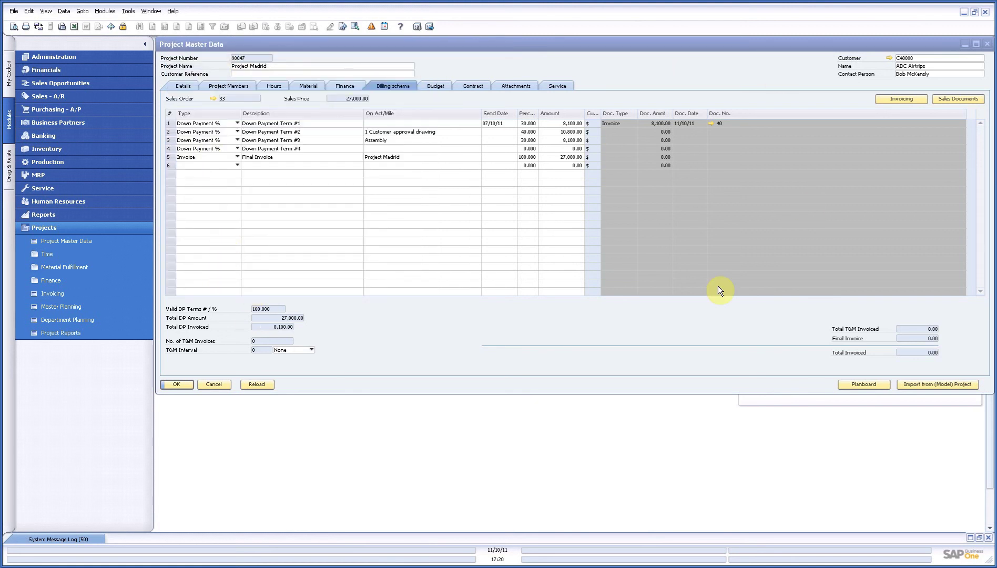
left_click(606, 43)
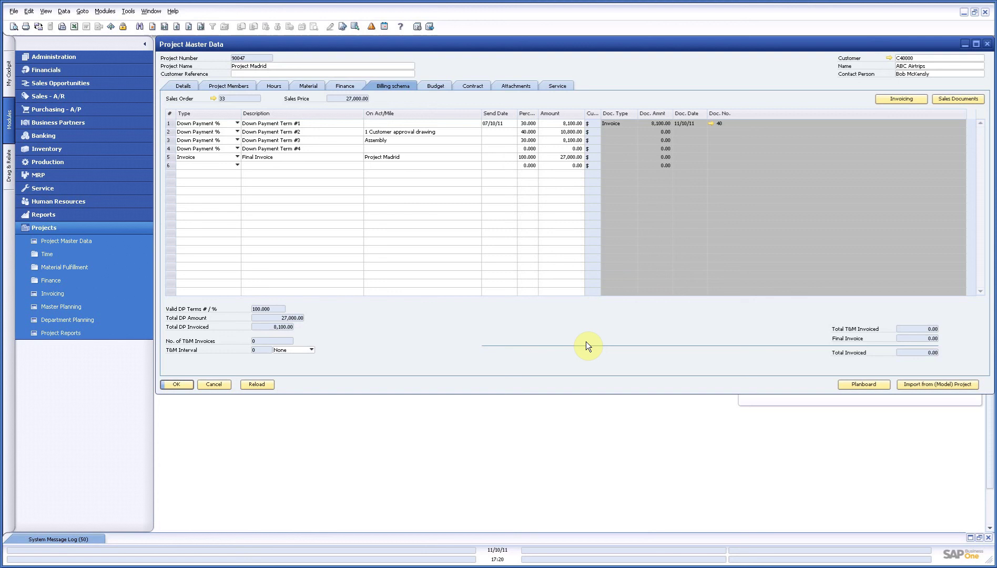